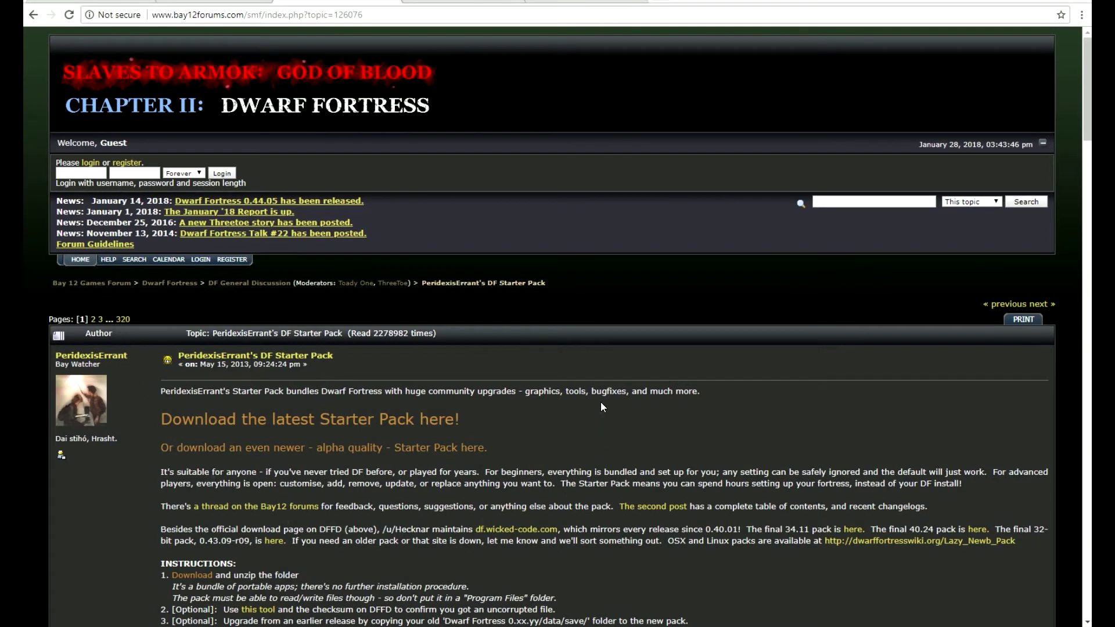
# Follow the forum post's Starter Pack link to the 64-bit pack's File Depot page.
pyautogui.click(317, 423)
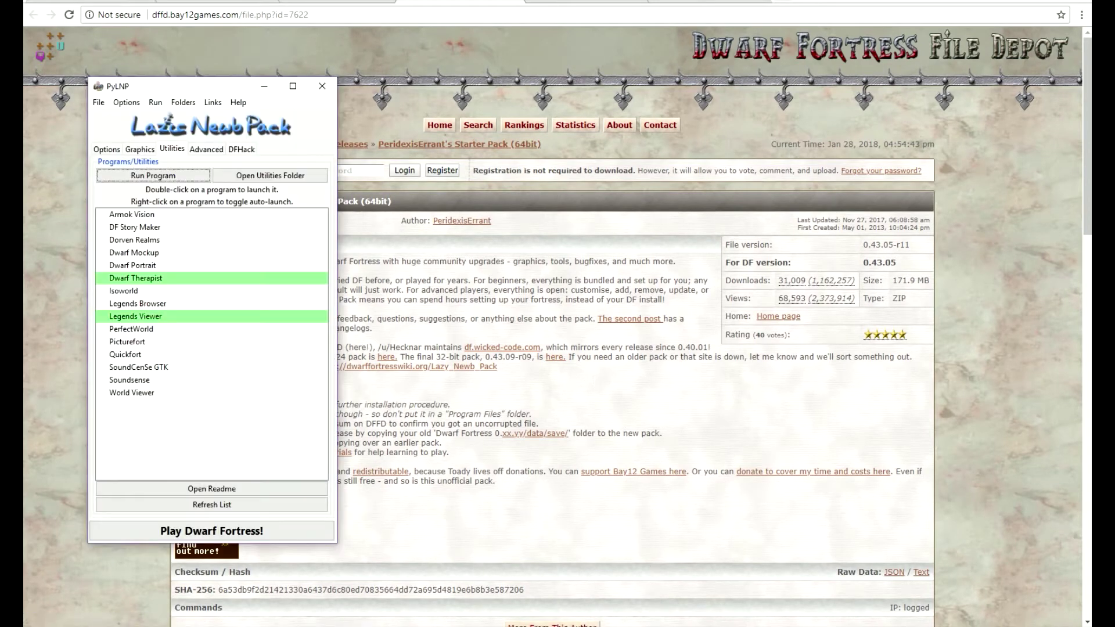
# Set Aquifers to NO in the gameplay options and bring up the graphics tileset list.
pyautogui.click(106, 149)
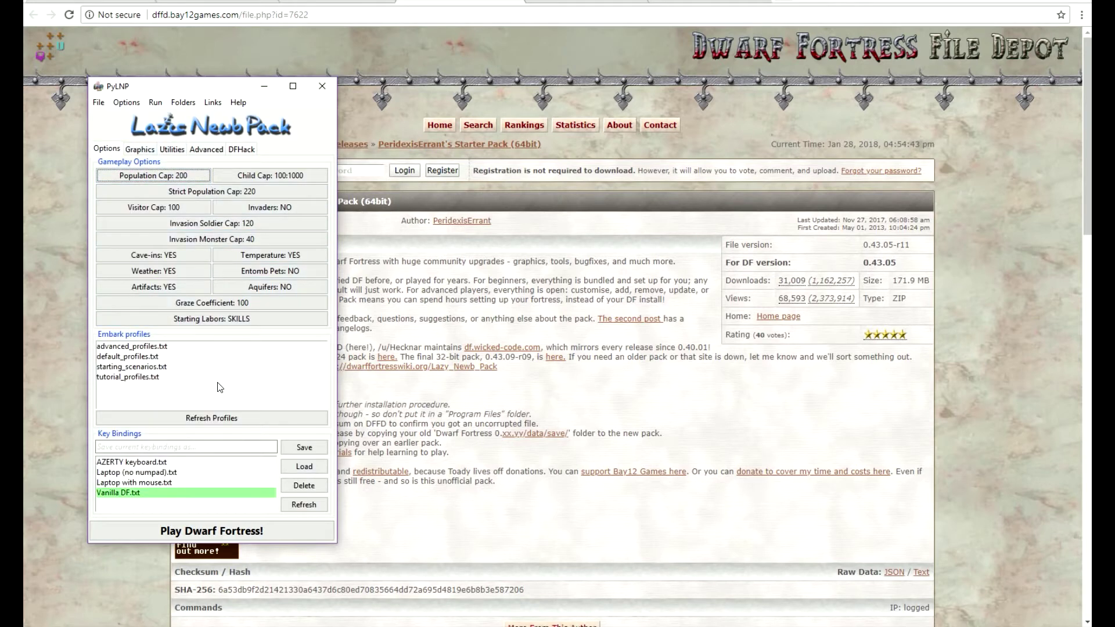
pyautogui.click(270, 286)
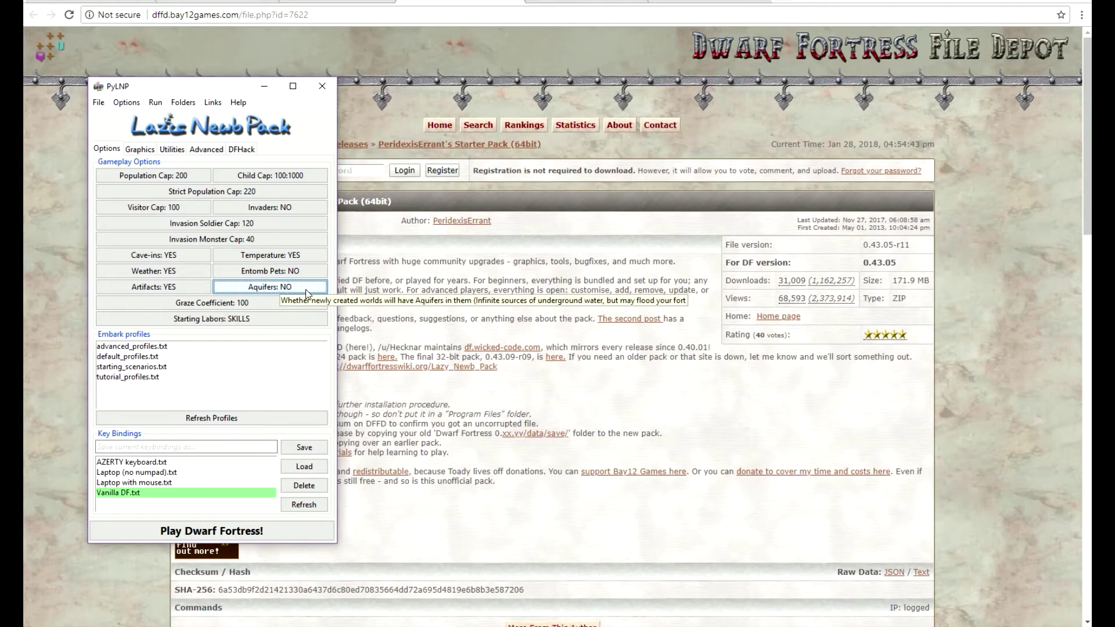
pyautogui.click(139, 149)
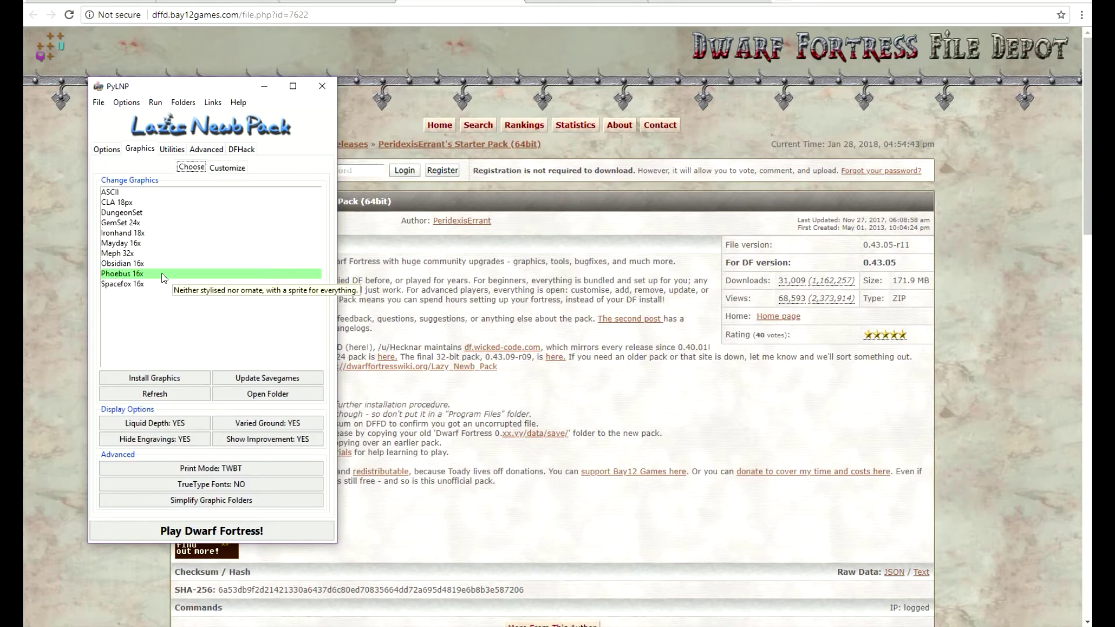
# Confirm Phoebus 16x is the current tileset and show the Utilities program list.
pyautogui.click(172, 148)
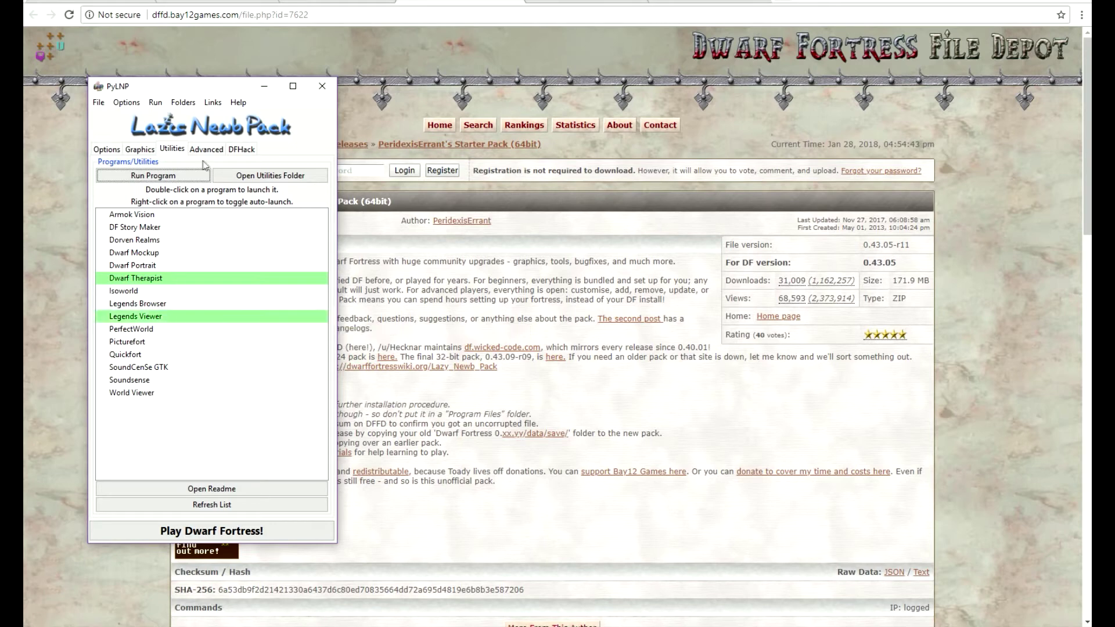
# Show the Advanced options with seasonal autosave, pause on load and compressed saves.
pyautogui.click(108, 148)
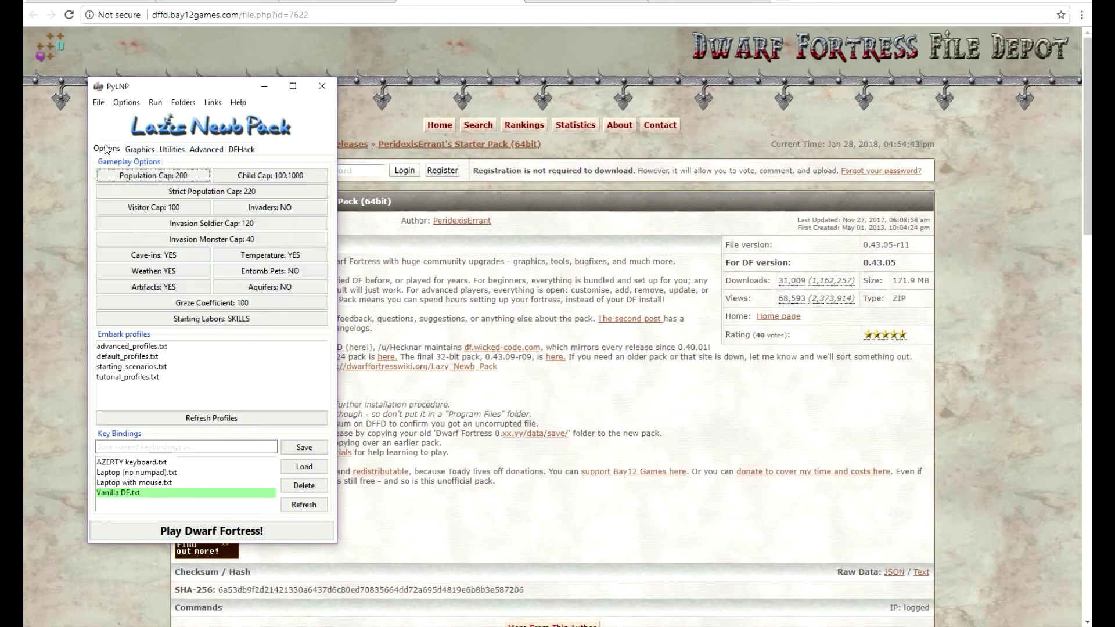
pyautogui.click(207, 149)
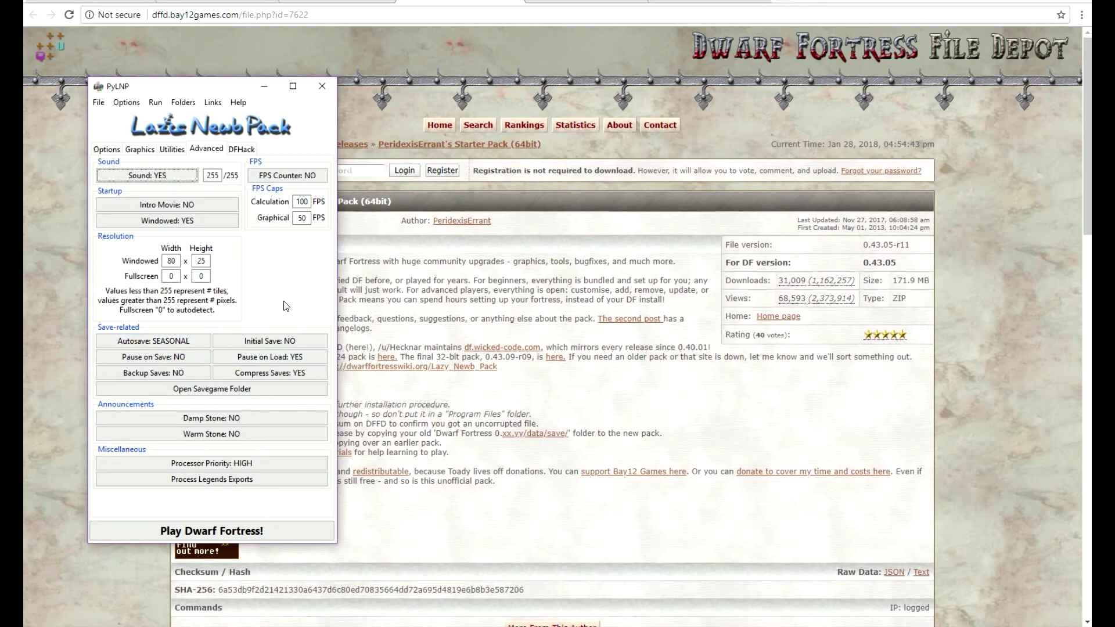
# Review the enabled DFHack plugins, then launch Dwarf Fortress and answer the already-running prompt.
pyautogui.click(242, 149)
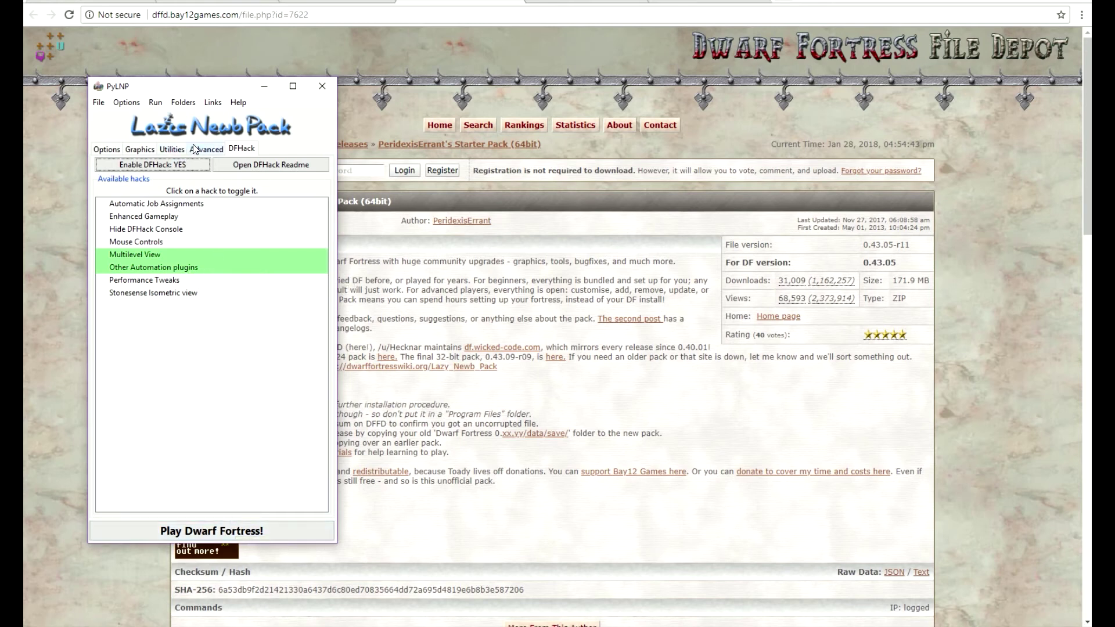
pyautogui.click(166, 155)
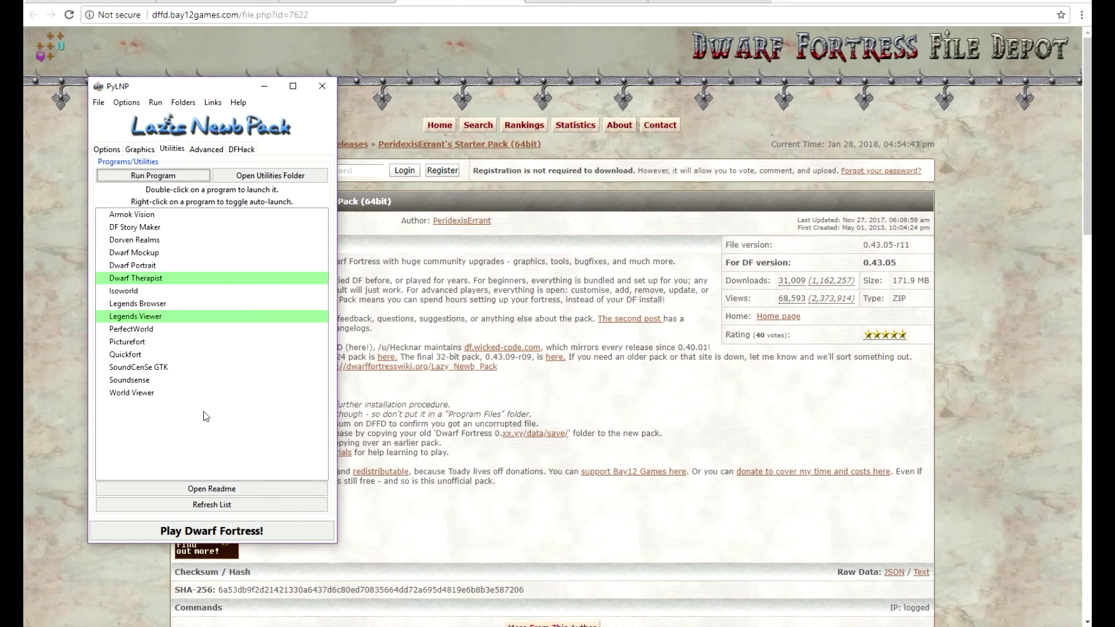
pyautogui.click(211, 530)
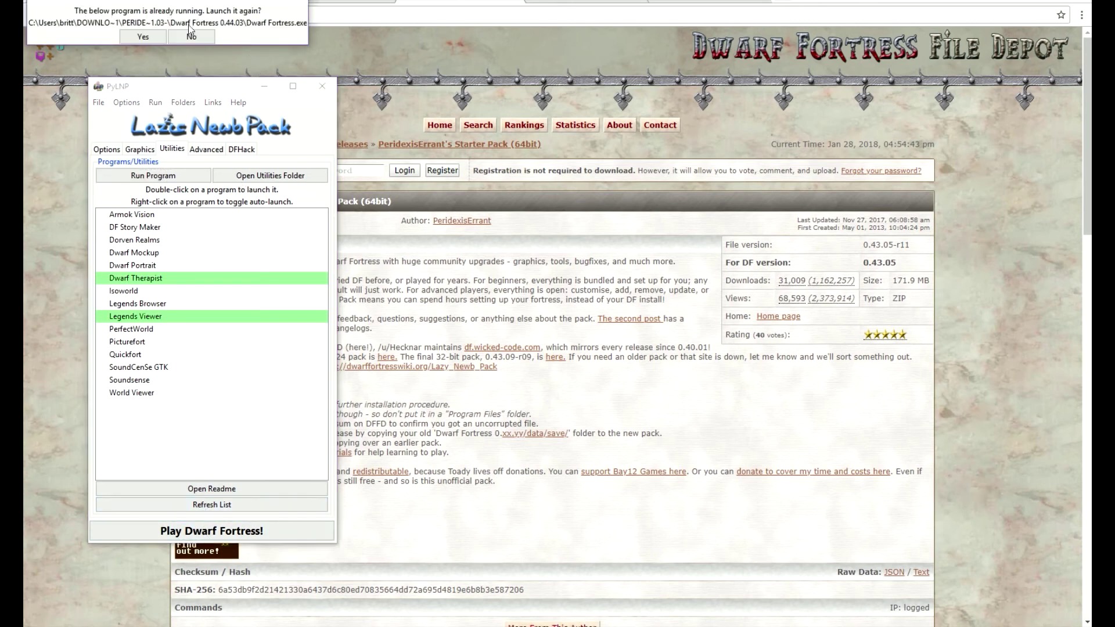
pyautogui.click(191, 37)
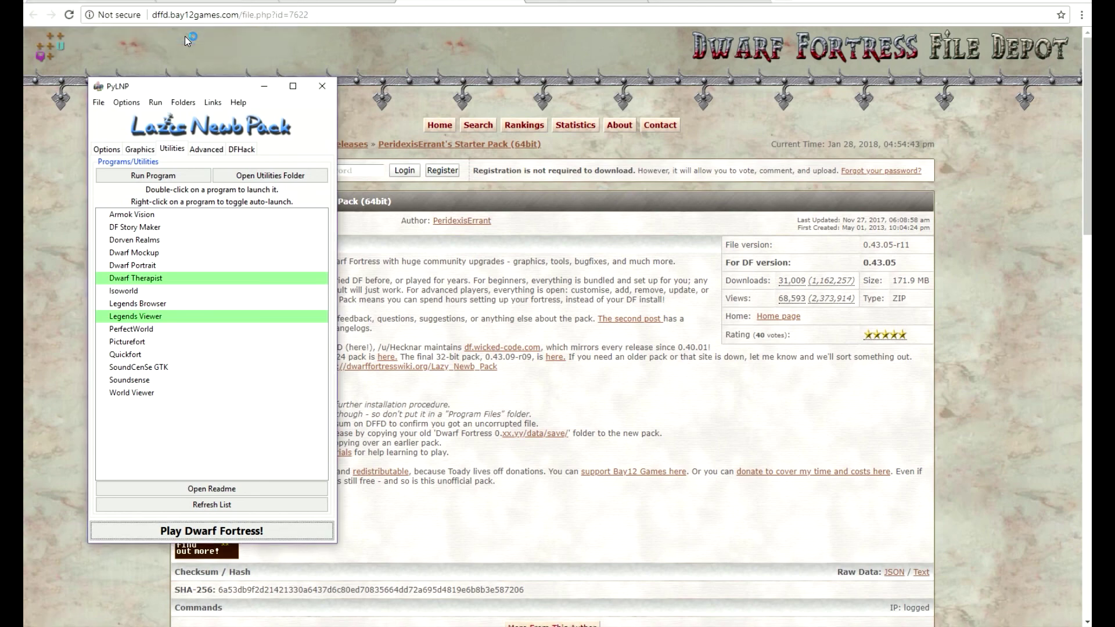